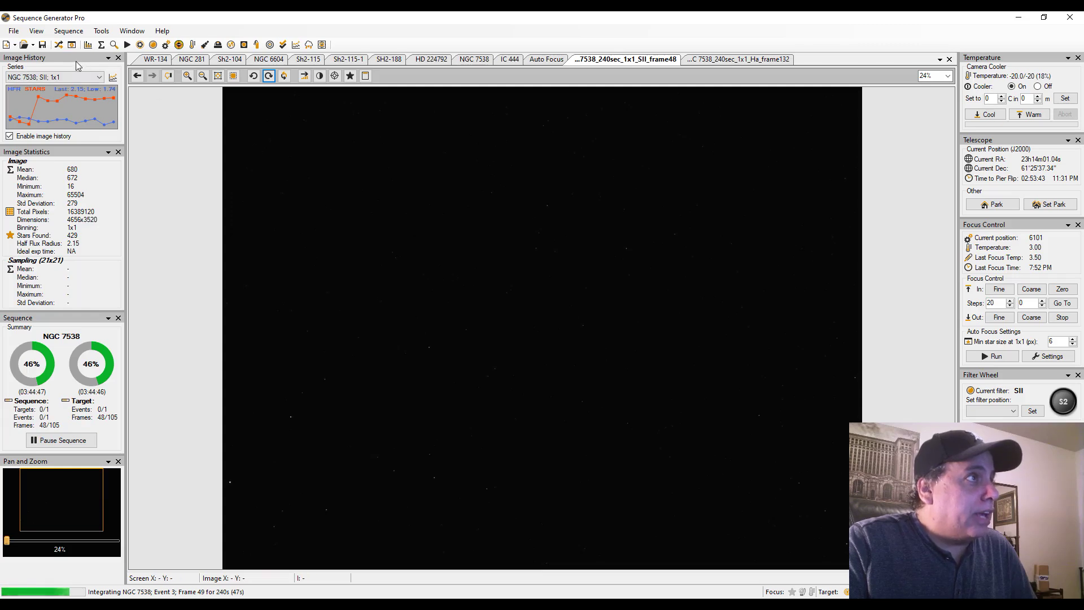
- Open the sequence window and examine HFR, star counts, focus positions and temperatures in the NGC 7538 SII image history
left_click(59, 45)
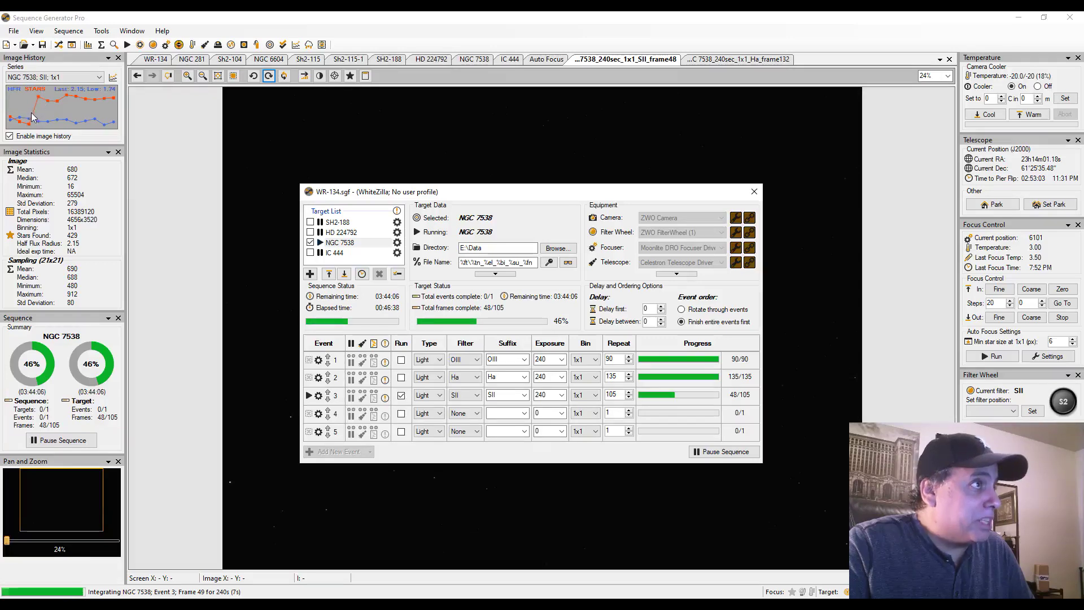
right_click(62, 59)
left_click(78, 66)
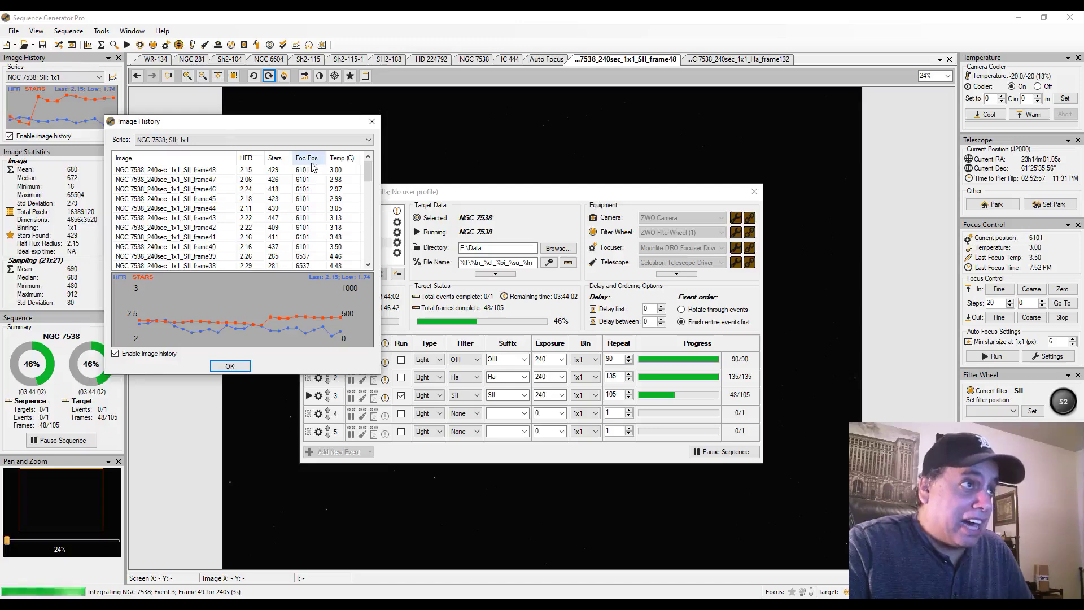
scroll(372, 181, "down", 1)
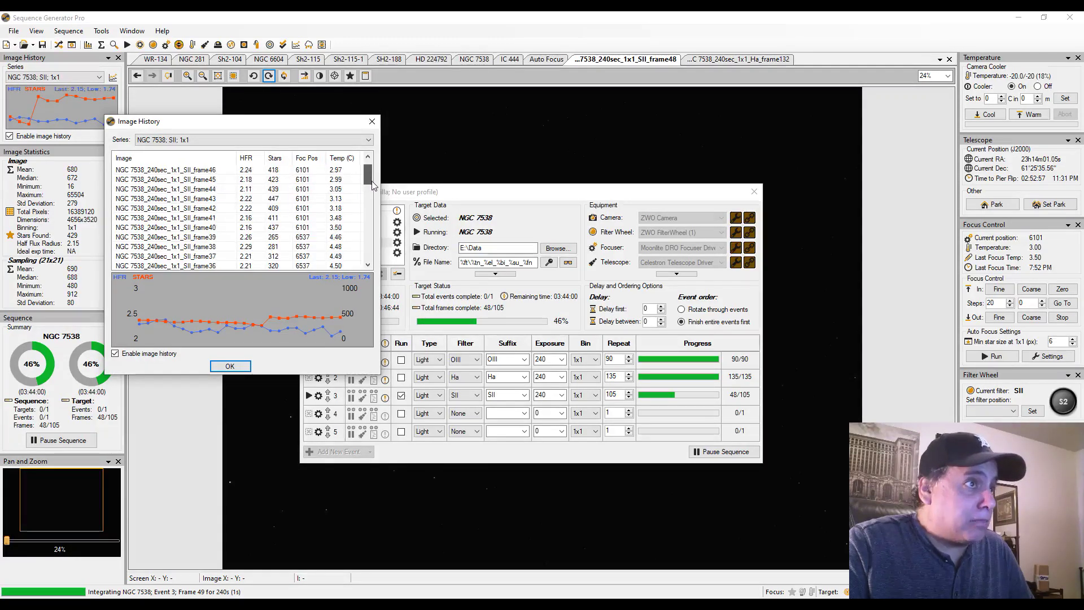
left_click(293, 208)
left_click(286, 218)
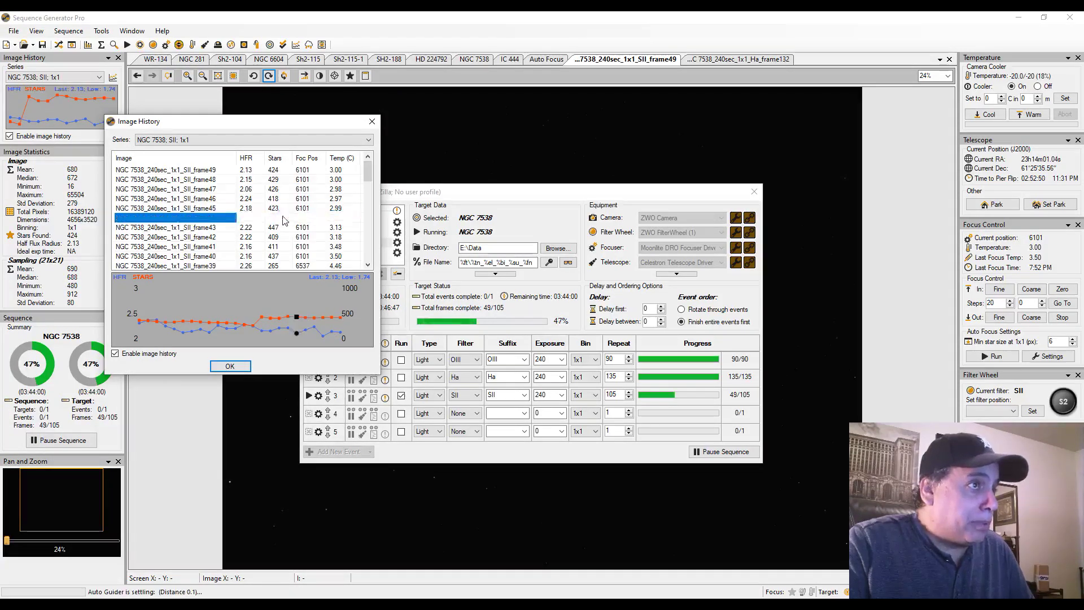
left_click(289, 246)
left_click(283, 240)
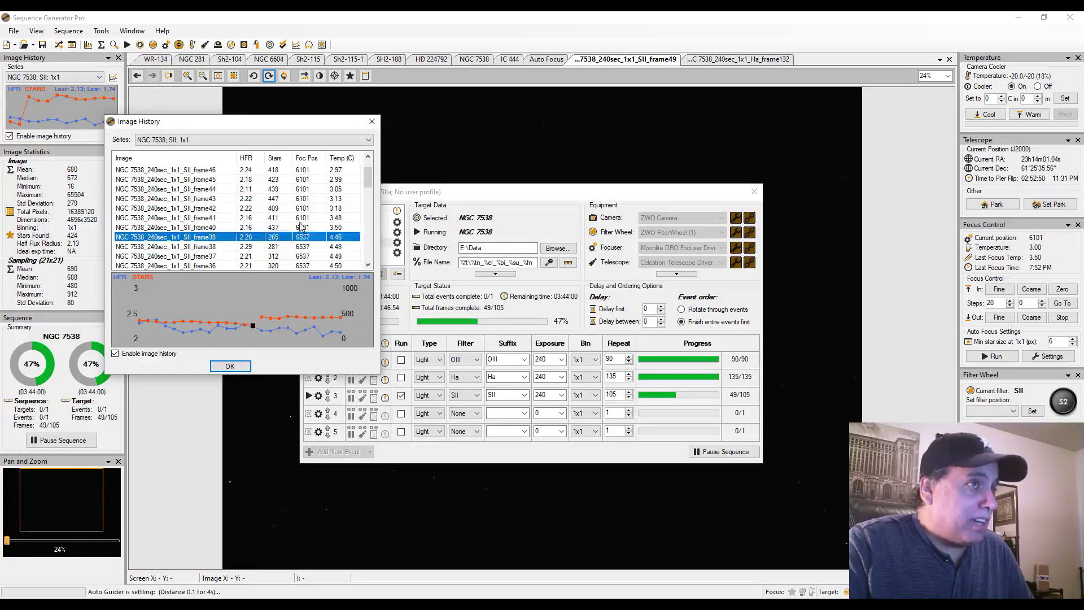
left_click(283, 170)
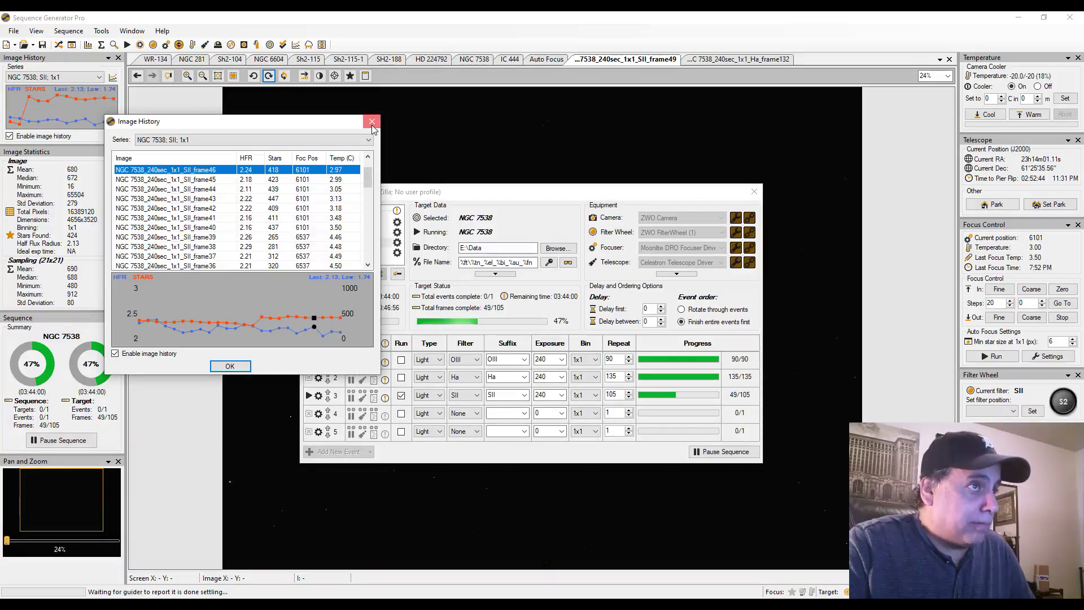
left_click(372, 122)
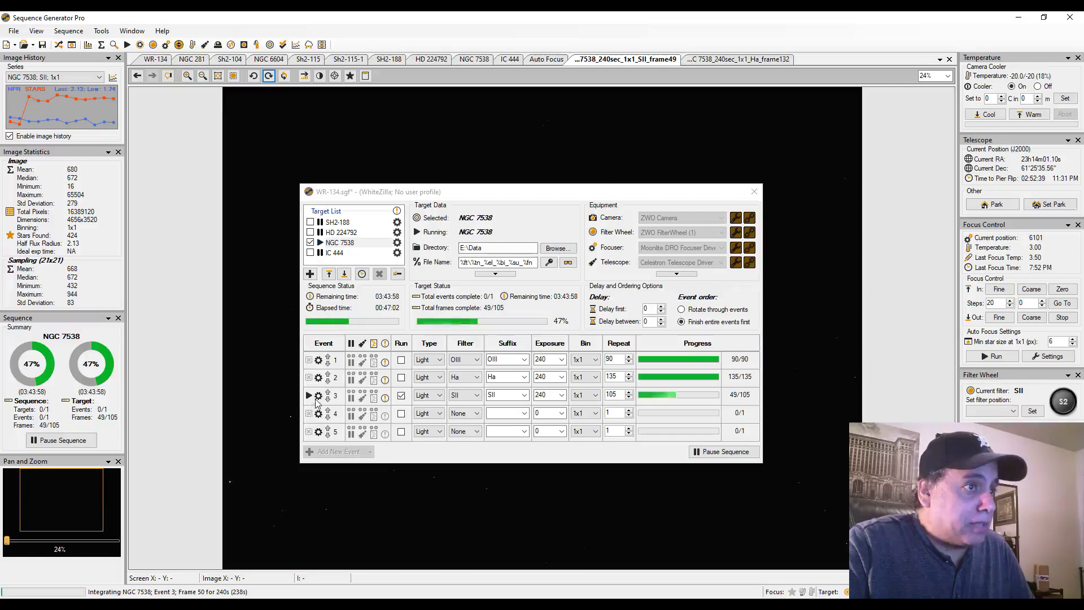
- Check the gain and offset in the options of event 3, the SII exposures, without changing them
right_click(315, 405)
left_click(354, 479)
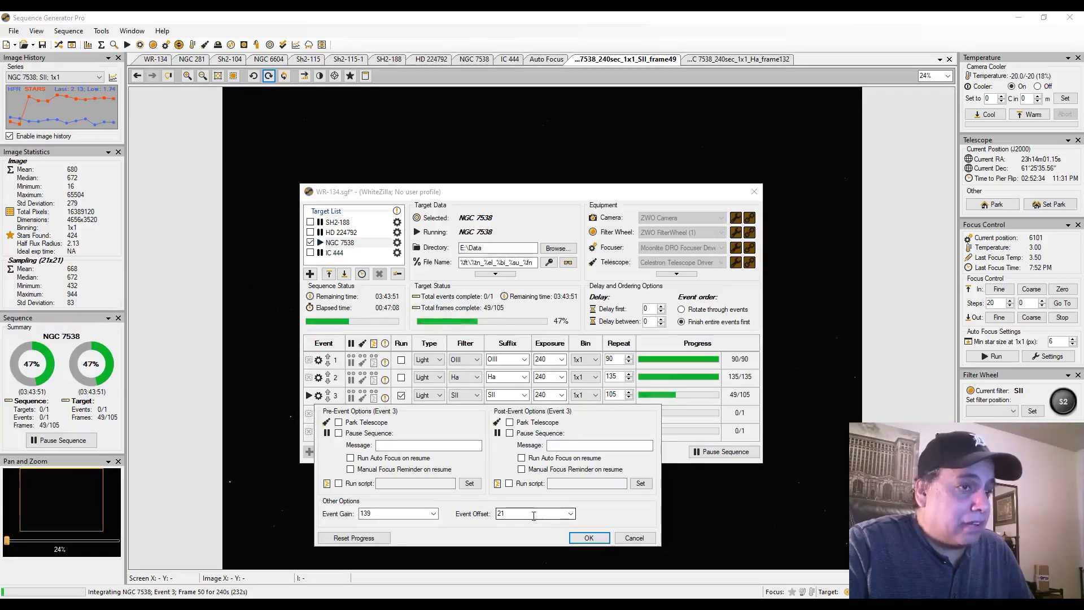
left_click(633, 538)
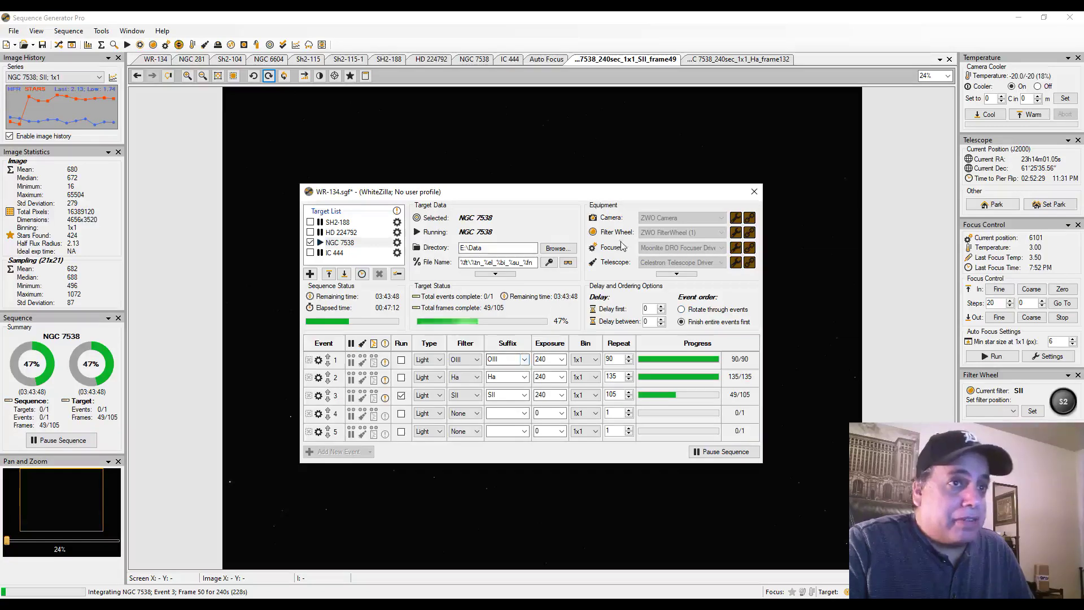
- Clear the sequence window from the image and apply a medium auto stretch to NGC 7538 SII frame 49
left_click_drag(667, 199, 648, 186)
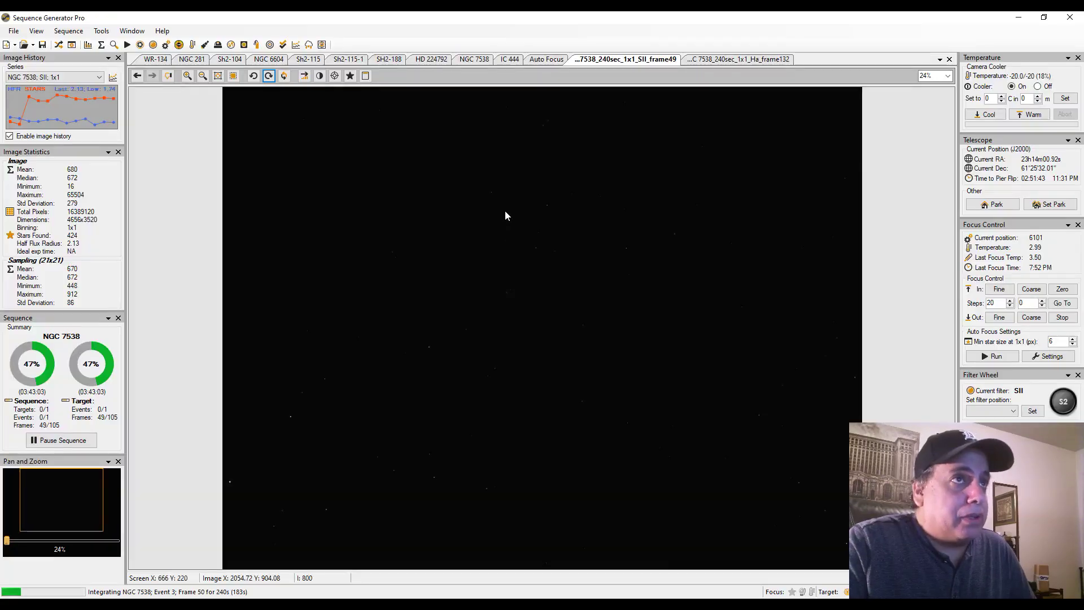
right_click(504, 192)
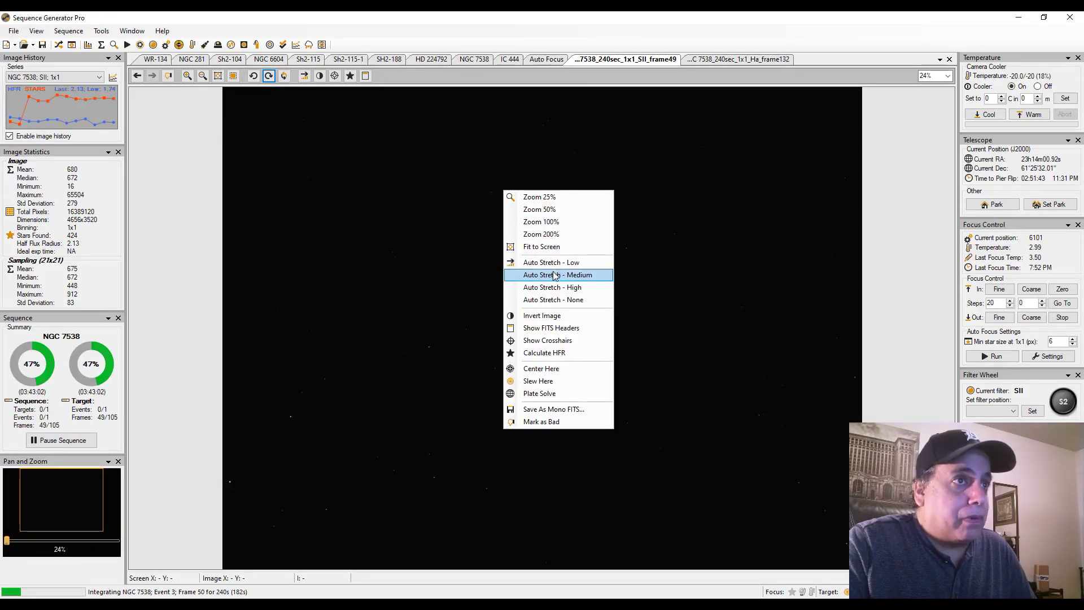
left_click(552, 275)
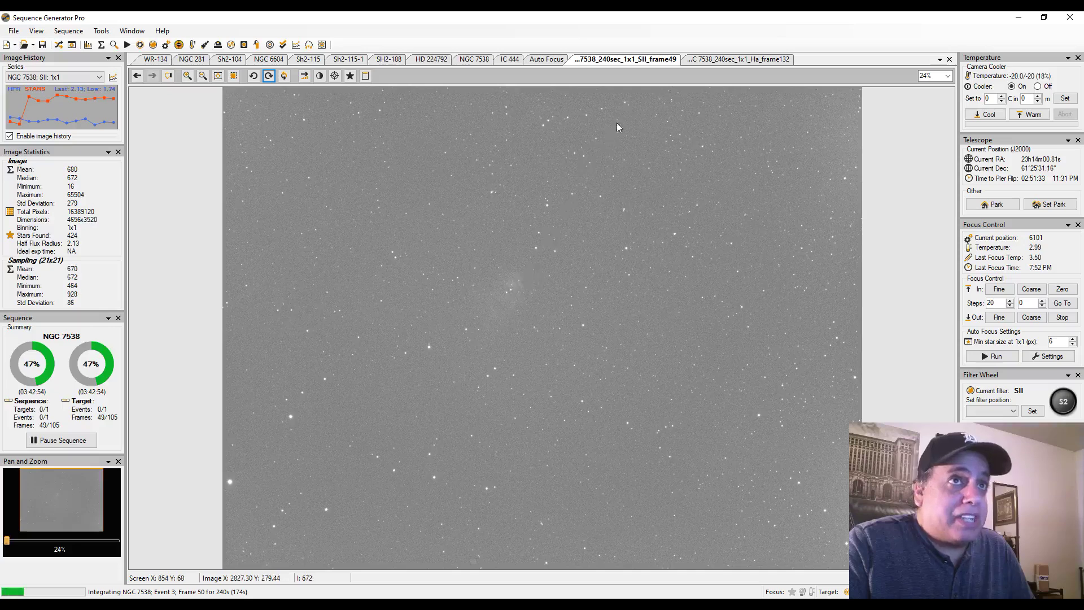
- Display NGC 7538 Ha frame 132 fitted to the screen and inspect the nebula magnified to about 83%
left_click(690, 63)
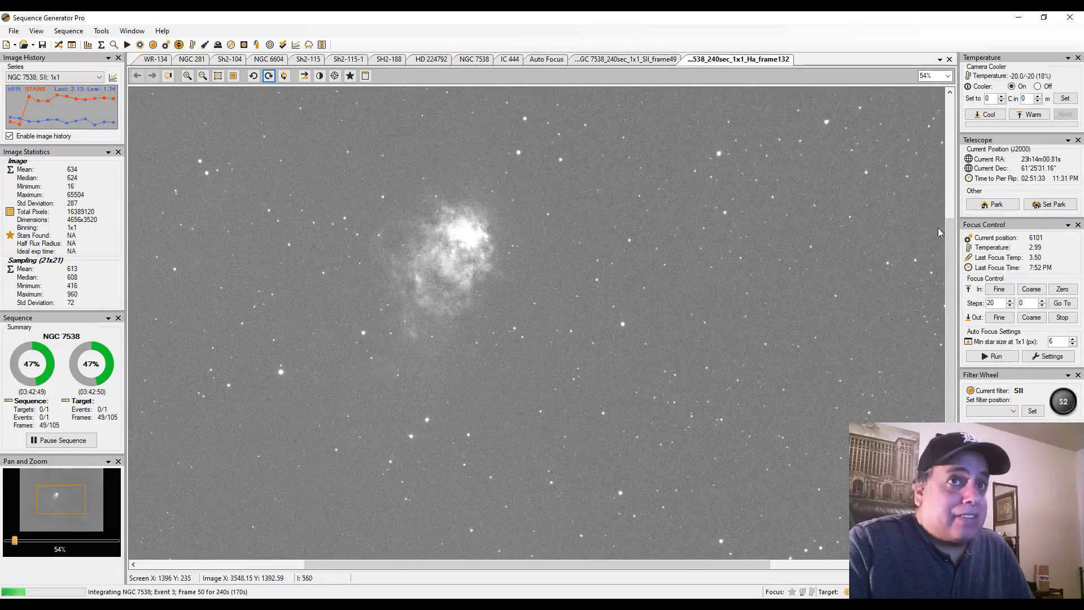
left_click_drag(952, 223, 952, 193)
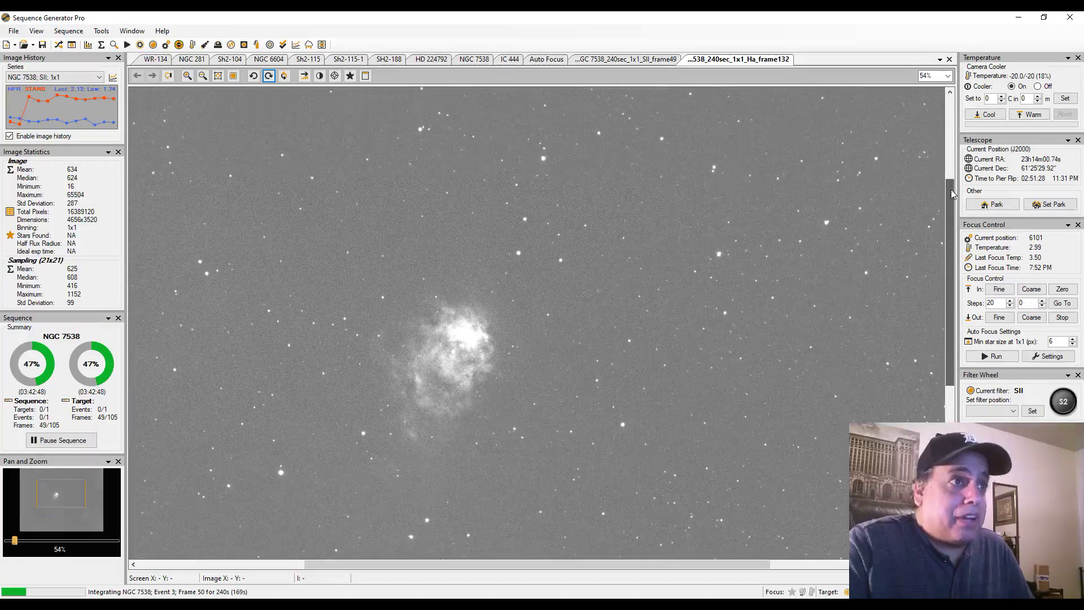
right_click(621, 320)
left_click(647, 363)
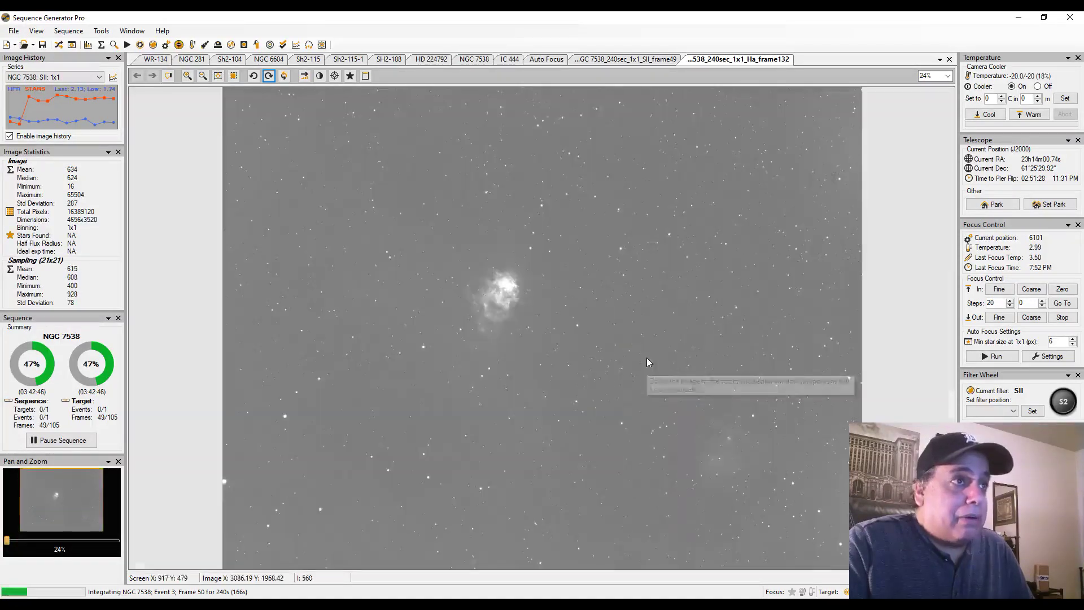
left_click_drag(7, 540, 26, 544)
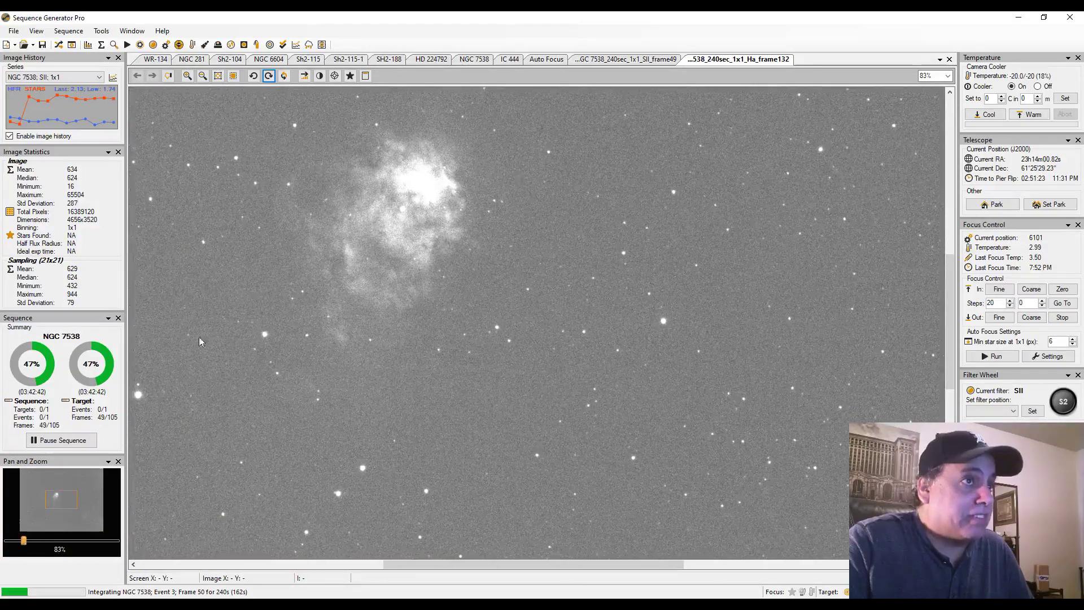
left_click_drag(21, 541, 7, 541)
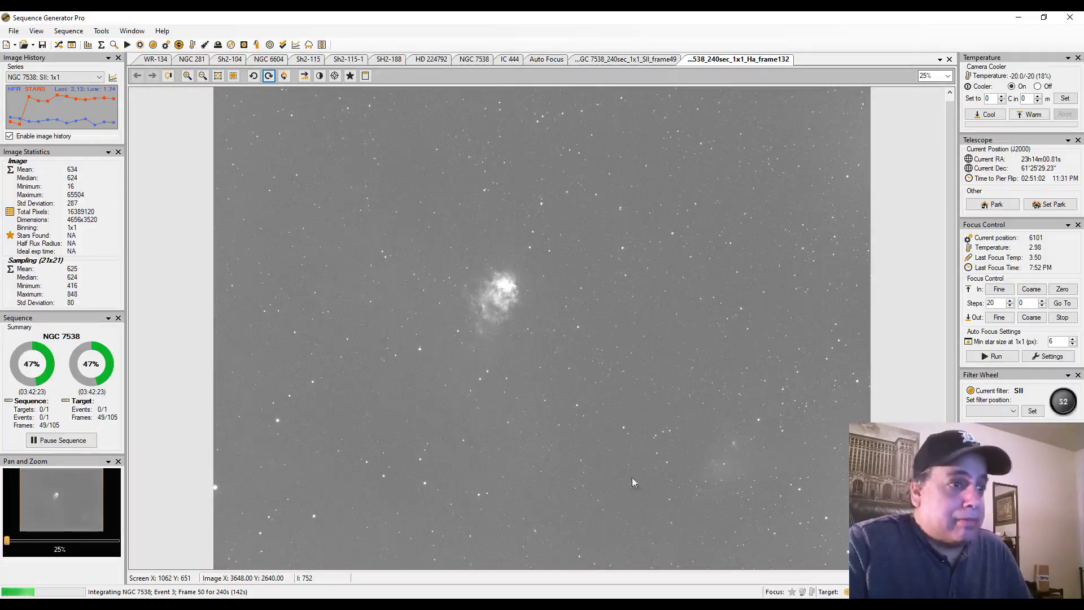
- Switch to PixInsight and examine the bright nebula in the 94HaLag image at 1:2 and 1:1, returning to the full view
key("alt+Tab")
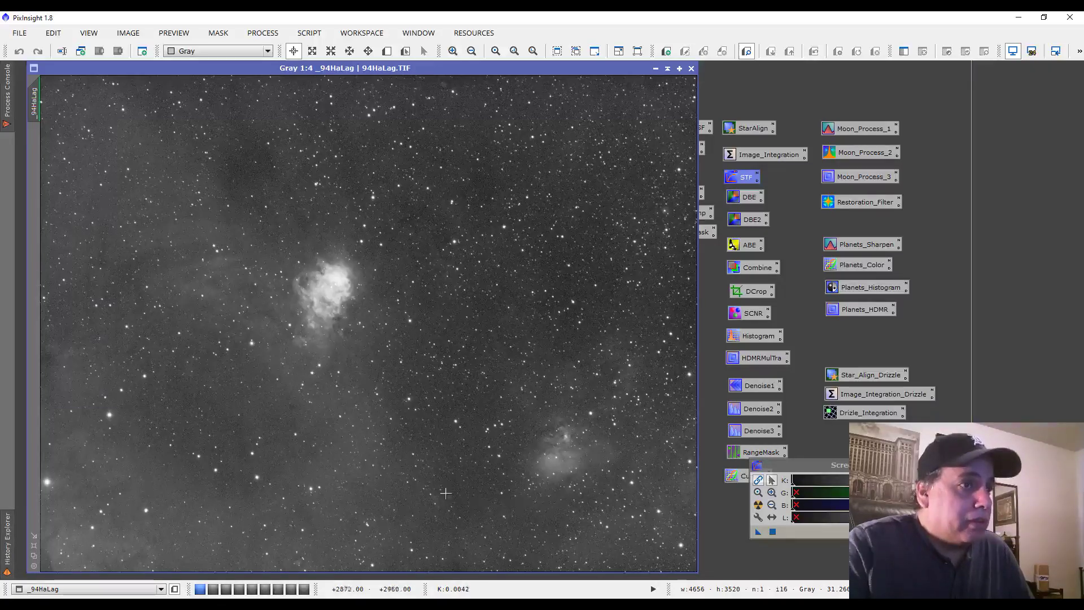
scroll(492, 418, "up", 3)
scroll(385, 510, "down", 1)
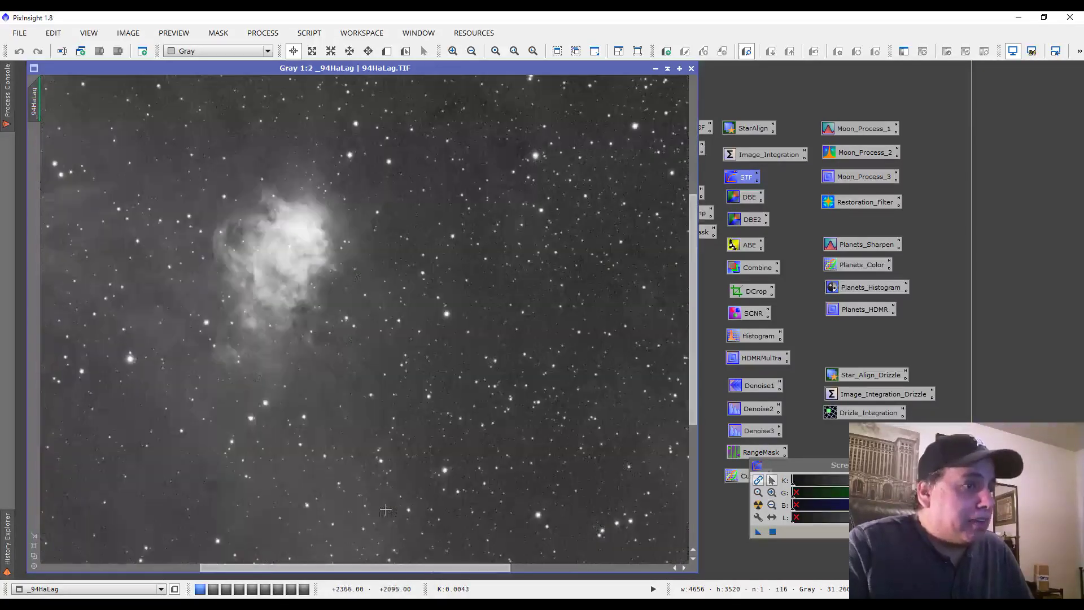
left_click_drag(393, 567, 356, 567)
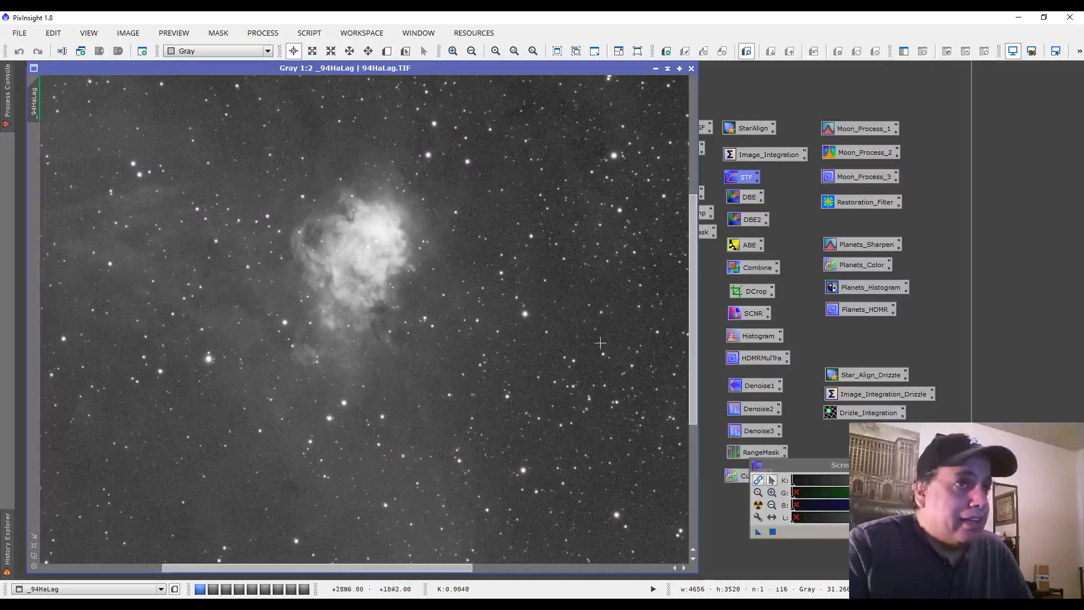
left_click_drag(694, 322, 694, 302)
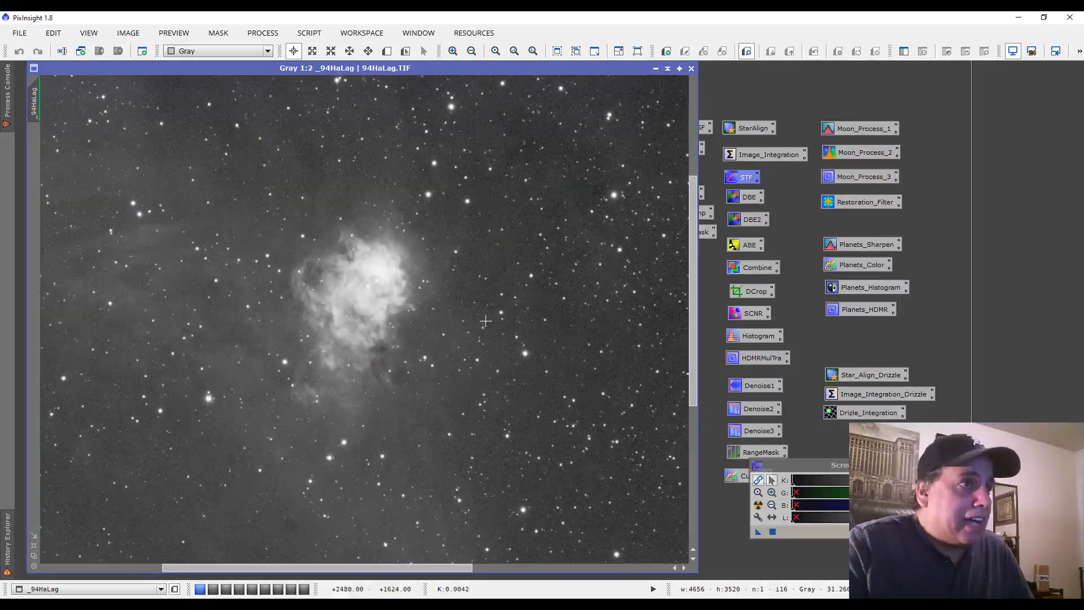
scroll(365, 272, "up", 1)
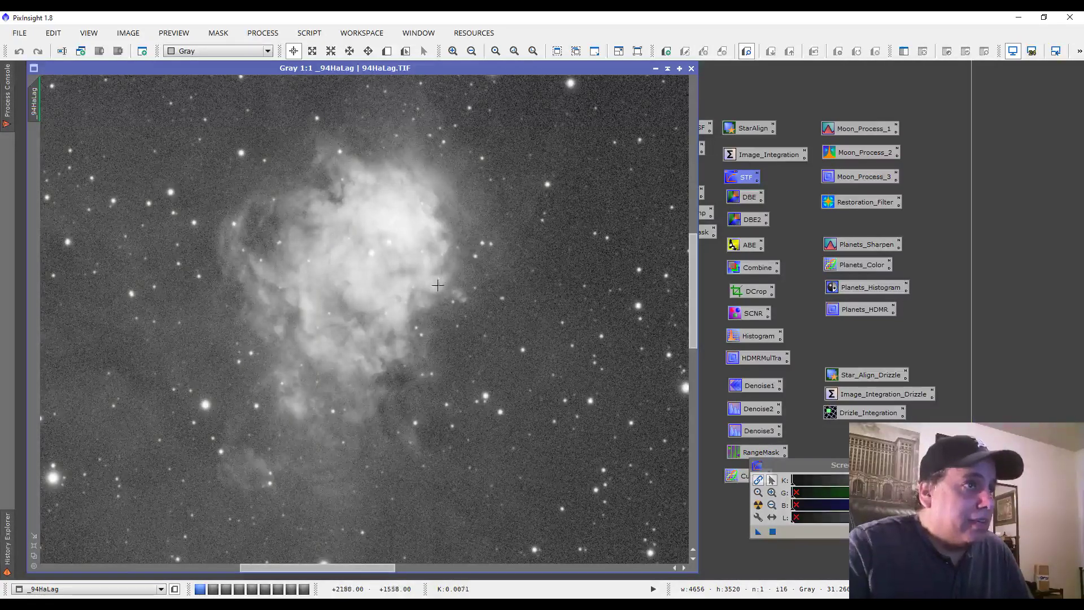
scroll(396, 311, "down", 1)
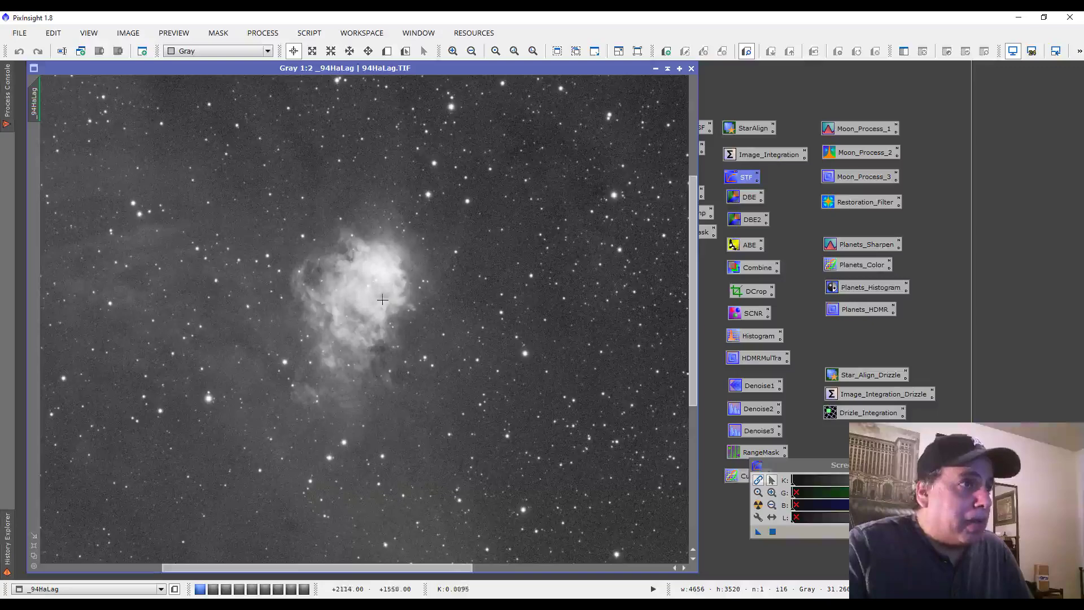
scroll(378, 291, "up", 1)
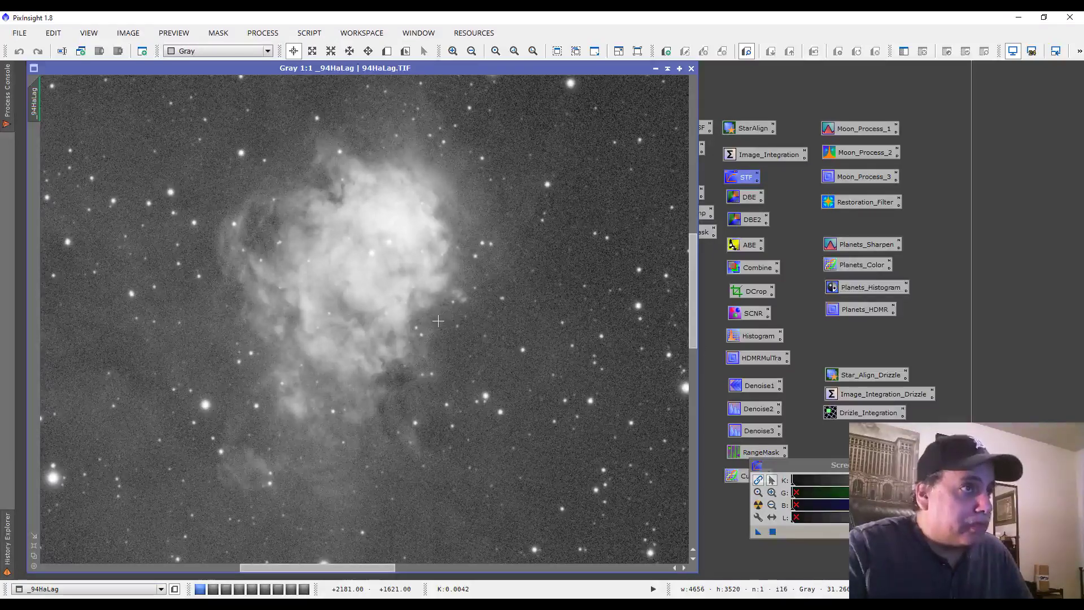
scroll(481, 323, "down", 1)
scroll(410, 298, "up", 1)
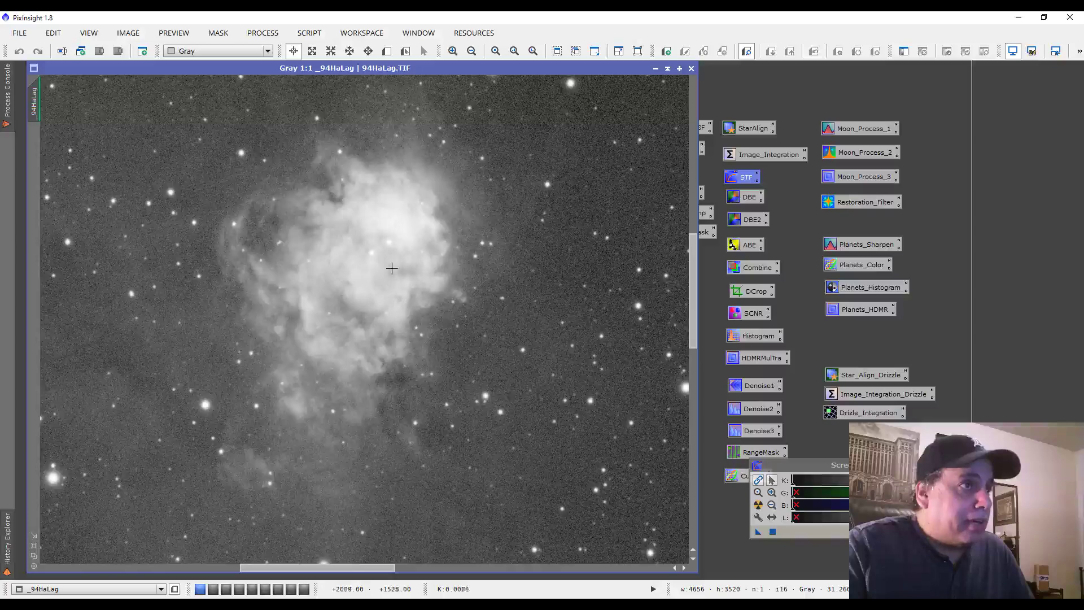
scroll(388, 270, "down", 2)
scroll(400, 270, "up", 1)
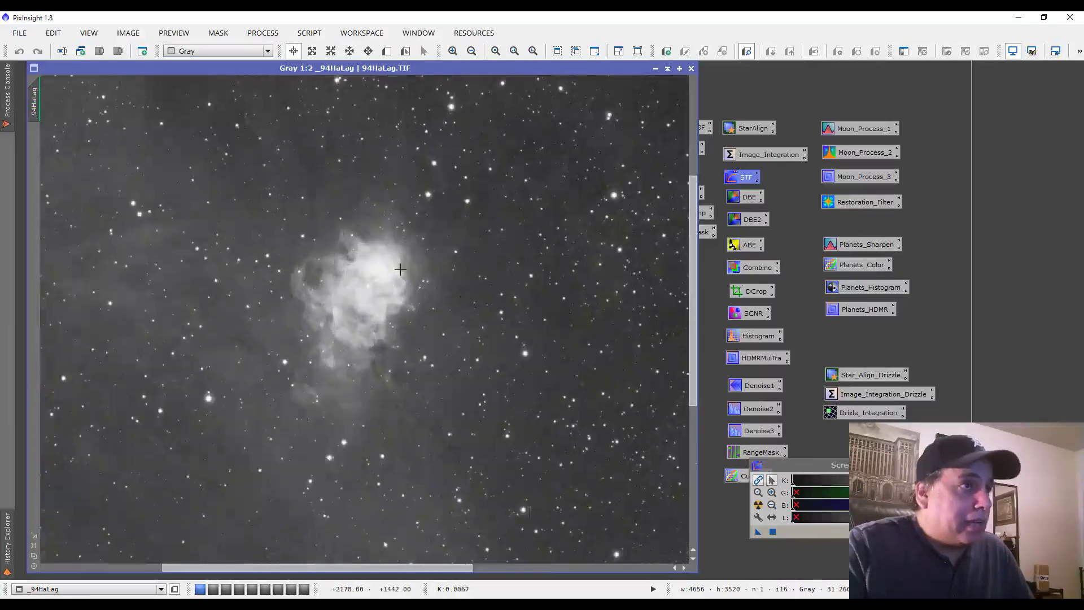
scroll(400, 270, "up", 1)
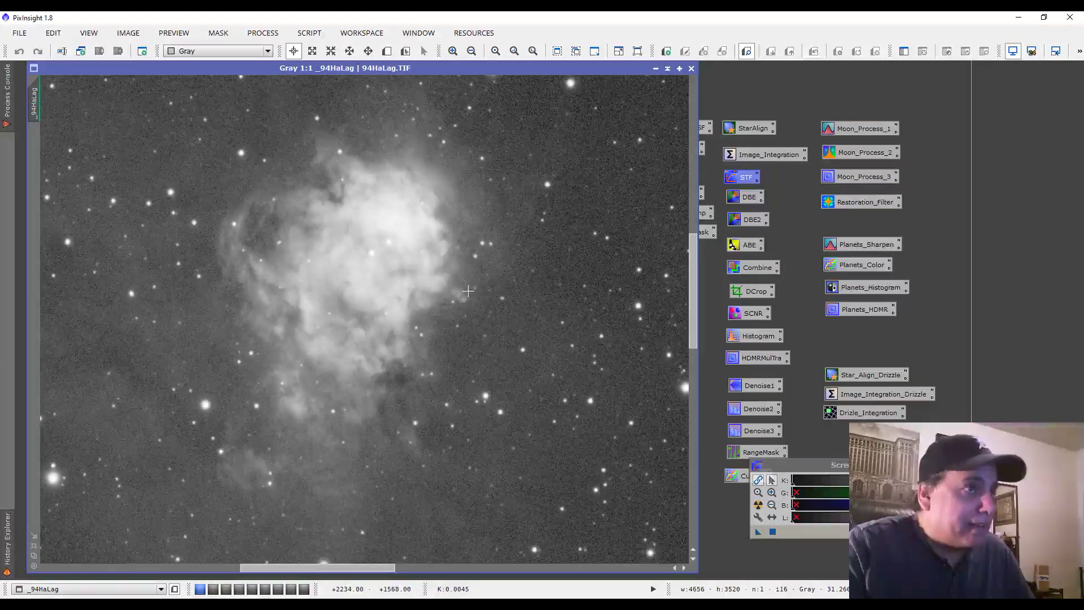
scroll(464, 289, "down", 1)
scroll(464, 289, "down", 1)
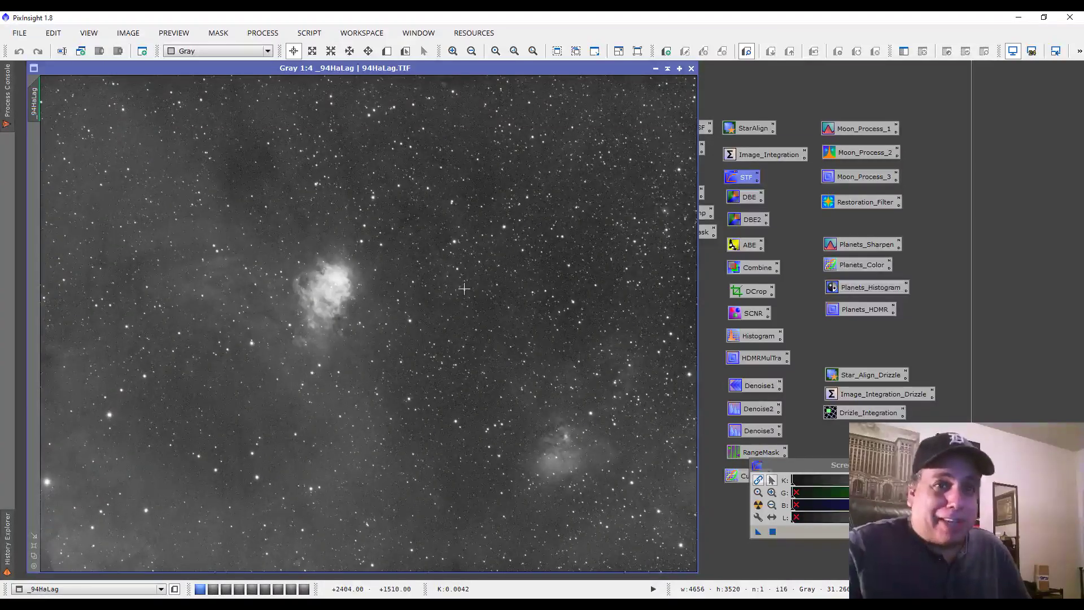
- Return to Sequence Generator Pro and place the Histograms panel as a floating window over the Ha image
key("alt+Tab")
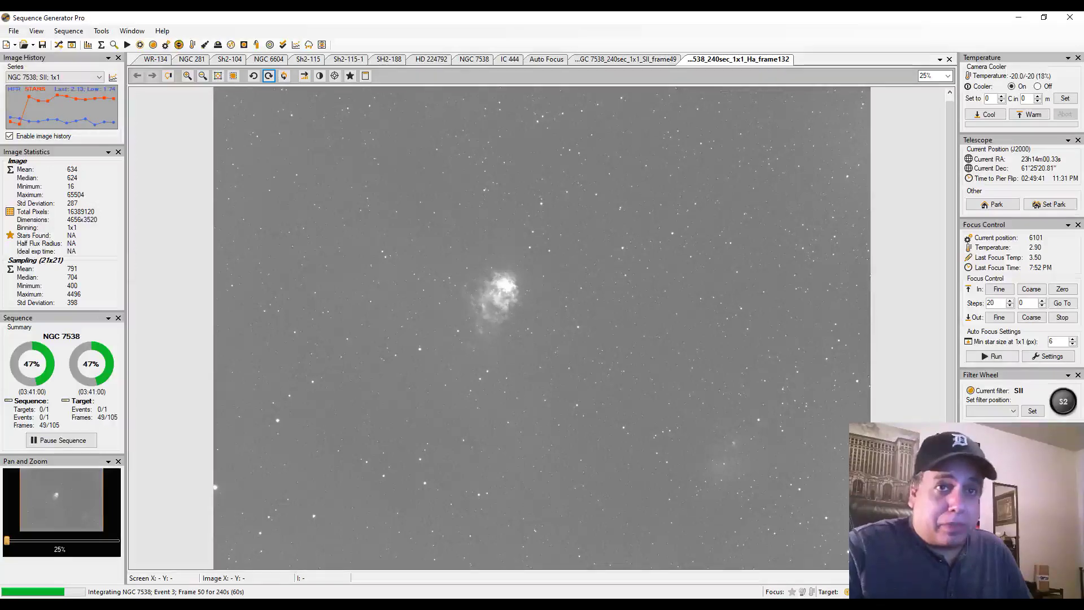
left_click_drag(903, 427, 619, 176)
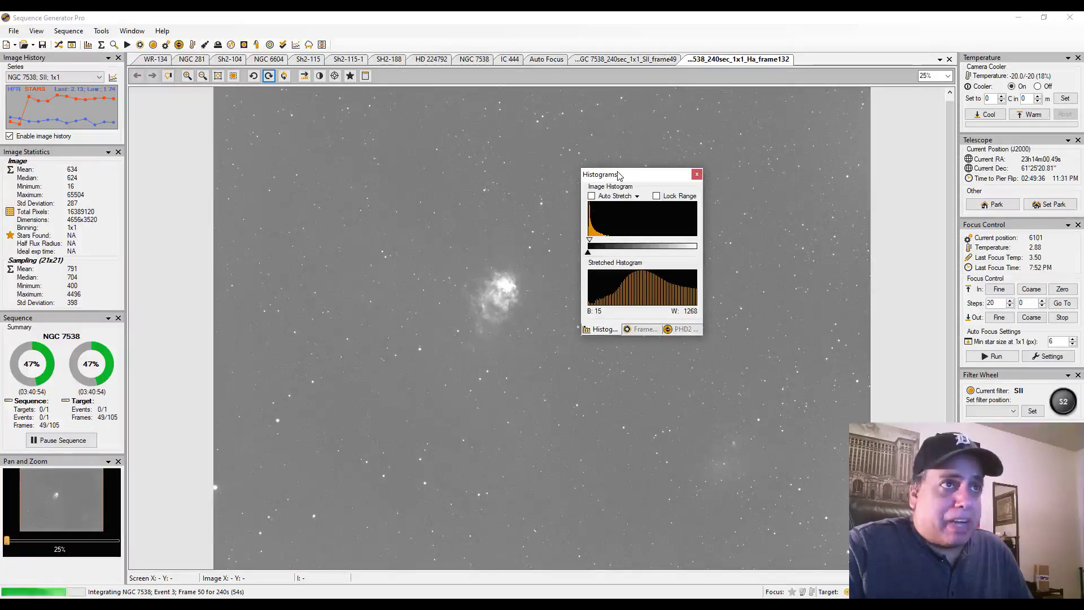